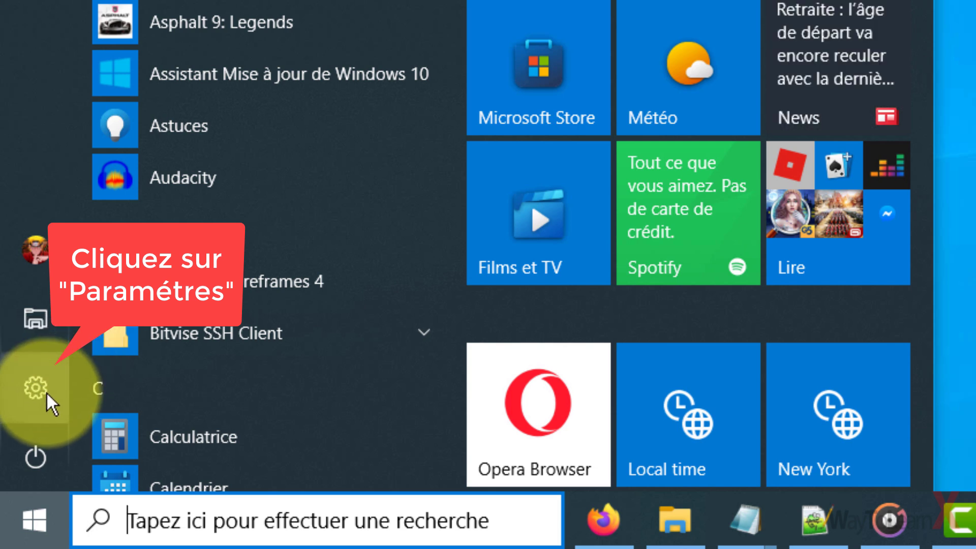
# Open the Clavier settings page under Options d'ergonomie in Windows Paramètres.
pyautogui.click(44, 389)
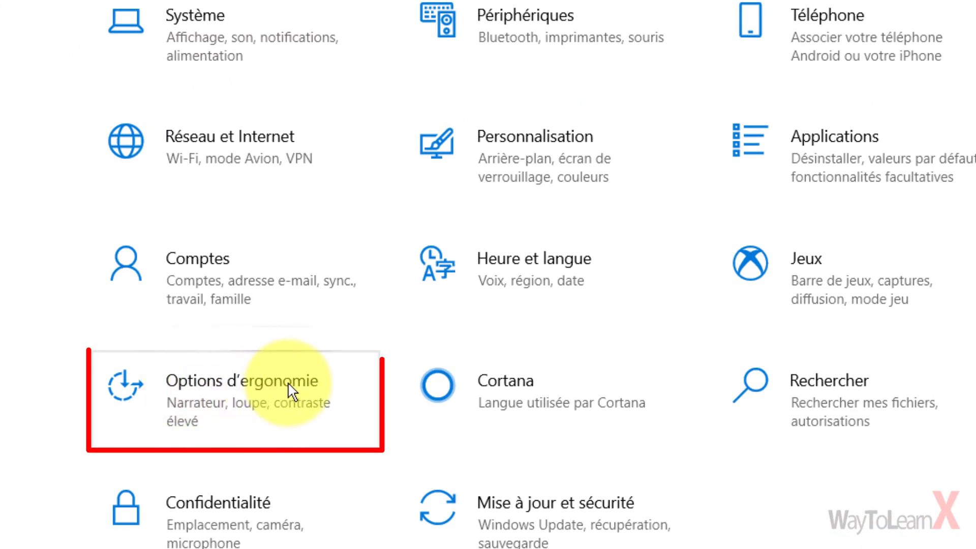
pyautogui.click(231, 411)
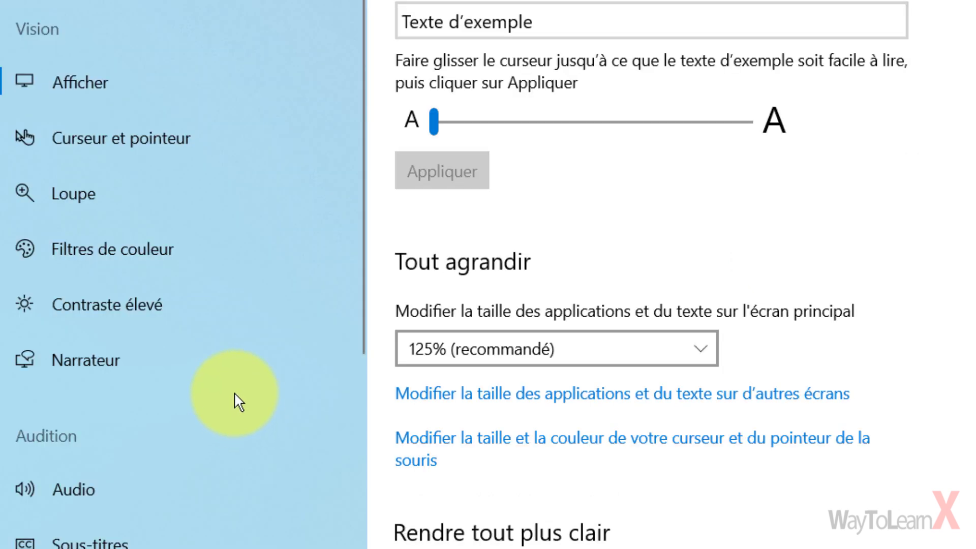
pyautogui.scroll(-5, 122, 223)
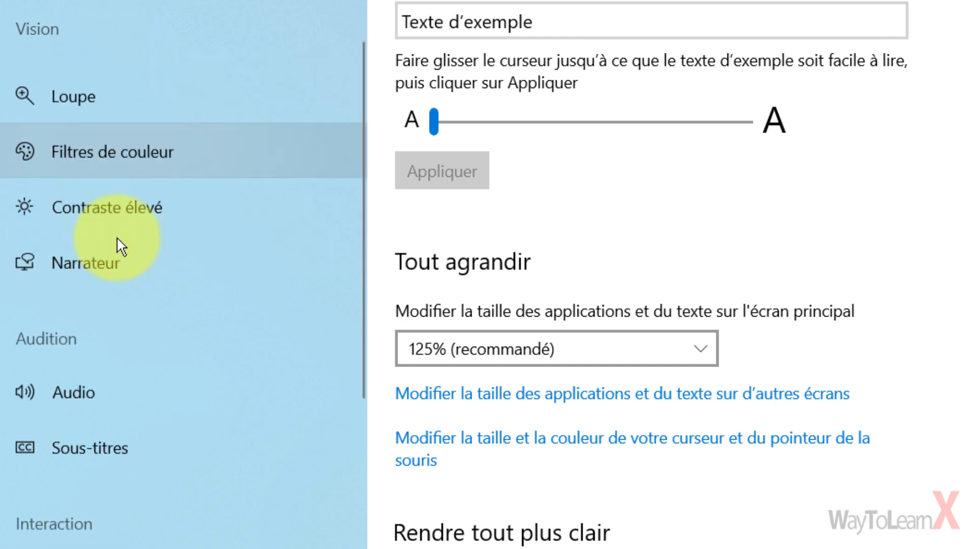
pyautogui.scroll(-3, 116, 246)
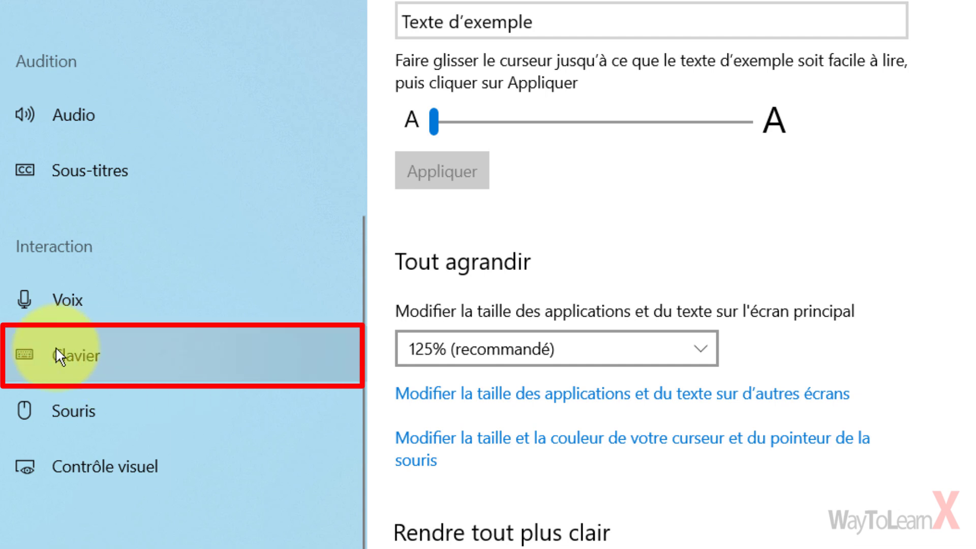
pyautogui.click(116, 358)
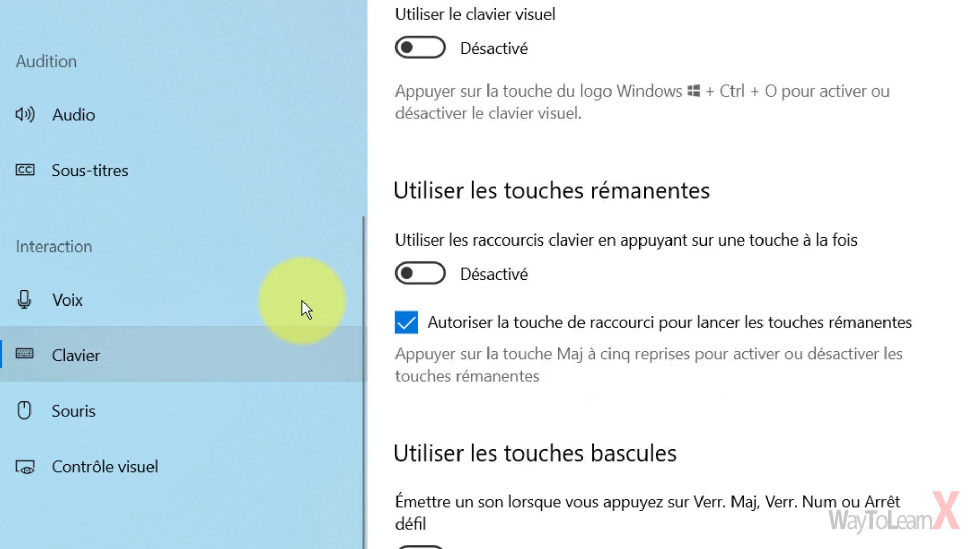
# Turn off the filter keys option that ignores brief or repeated keystrokes, and close the settings window.
pyautogui.scroll(-5, 621, 175)
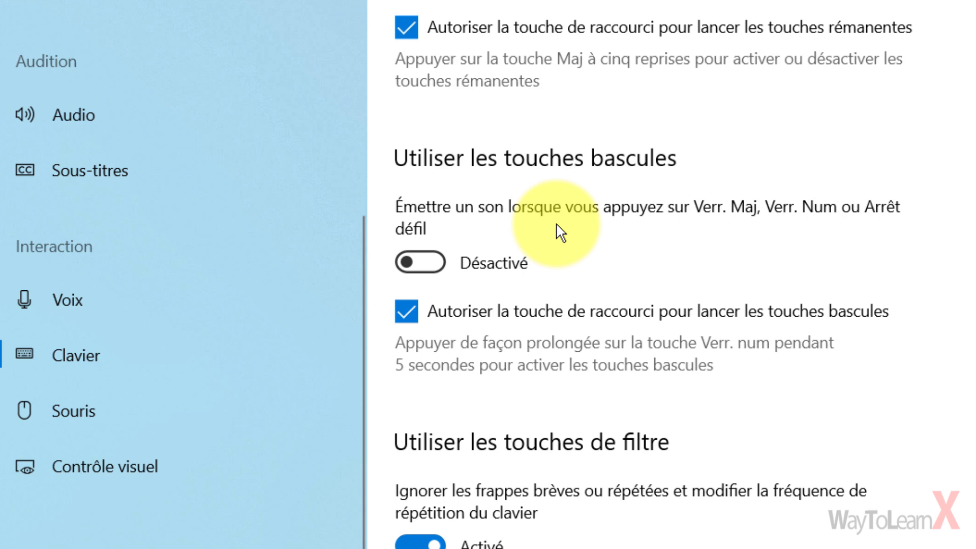
pyautogui.scroll(-5, 559, 233)
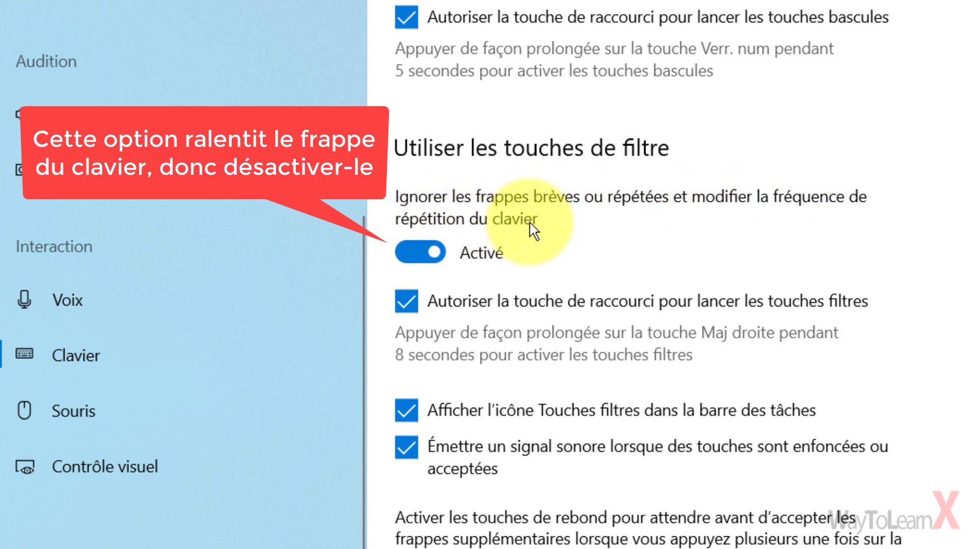
pyautogui.click(418, 252)
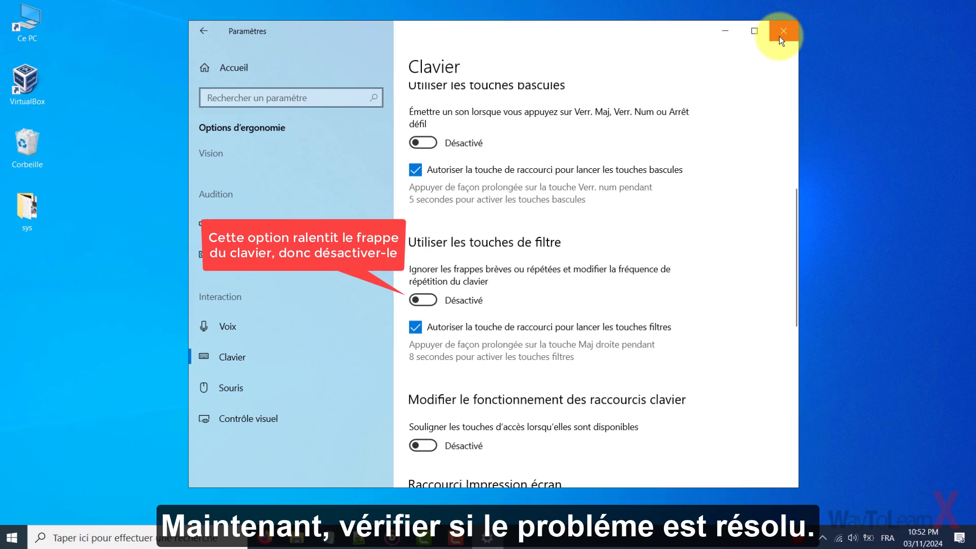
pyautogui.click(781, 35)
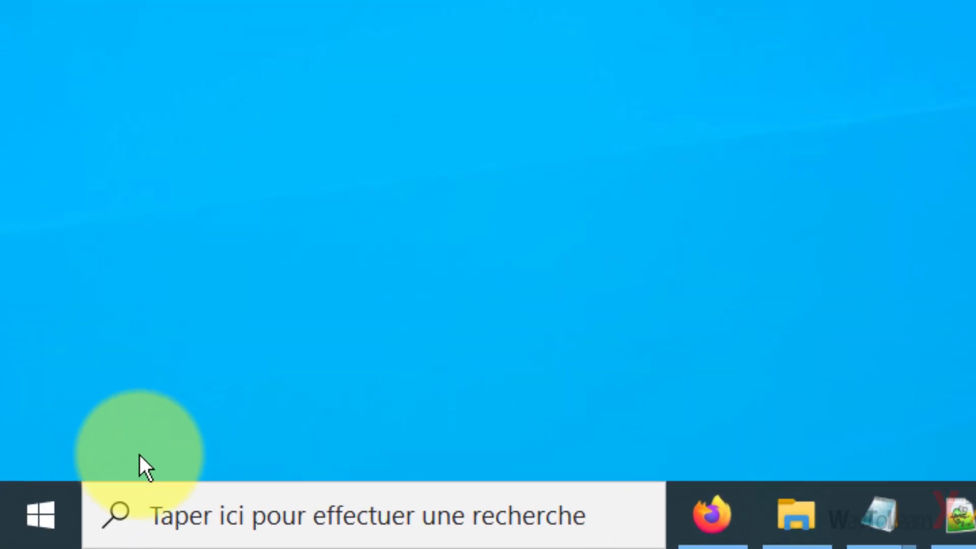
# Open the keyboard properties by running the command "control keyboard" from the Exécuter dialog.
pyautogui.rightClick(42, 511)
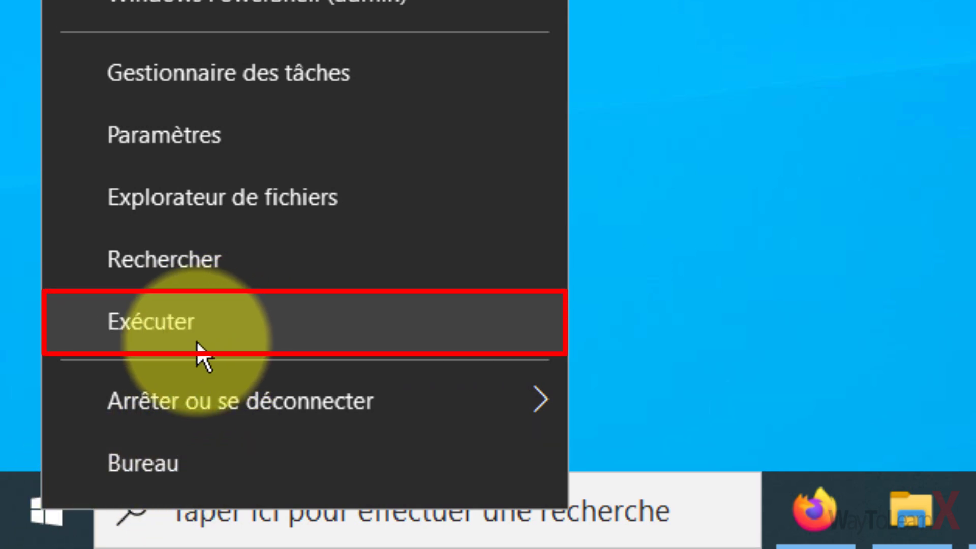
pyautogui.click(257, 330)
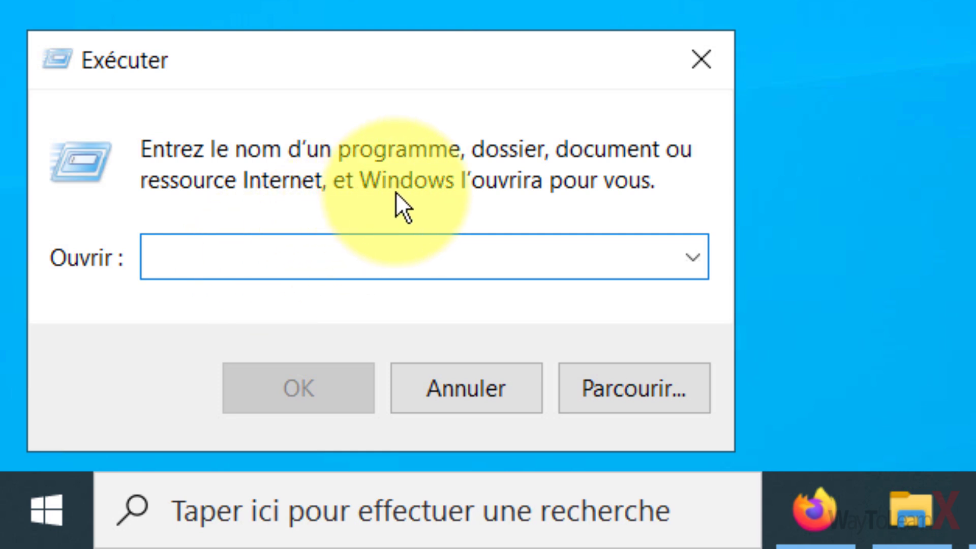
pyautogui.write('control')
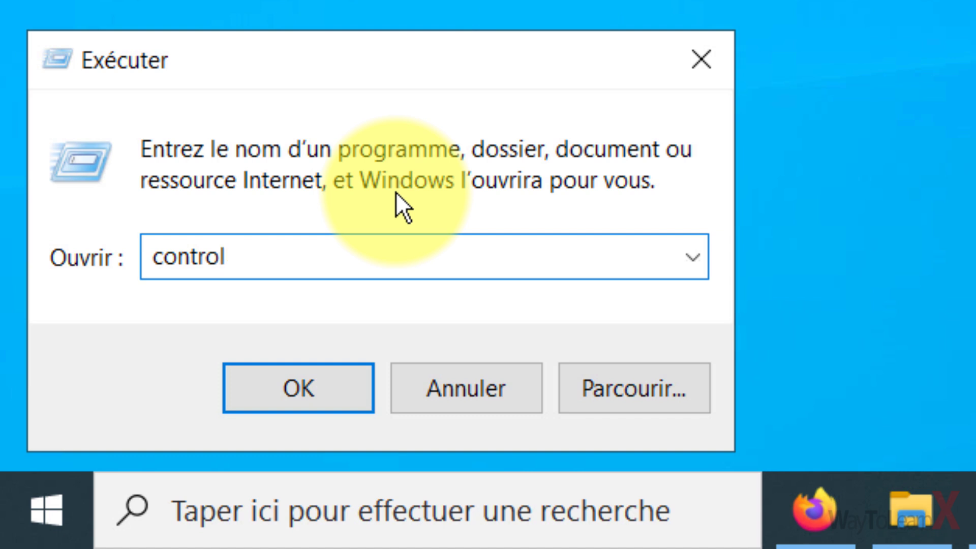
pyautogui.write(' keyboard')
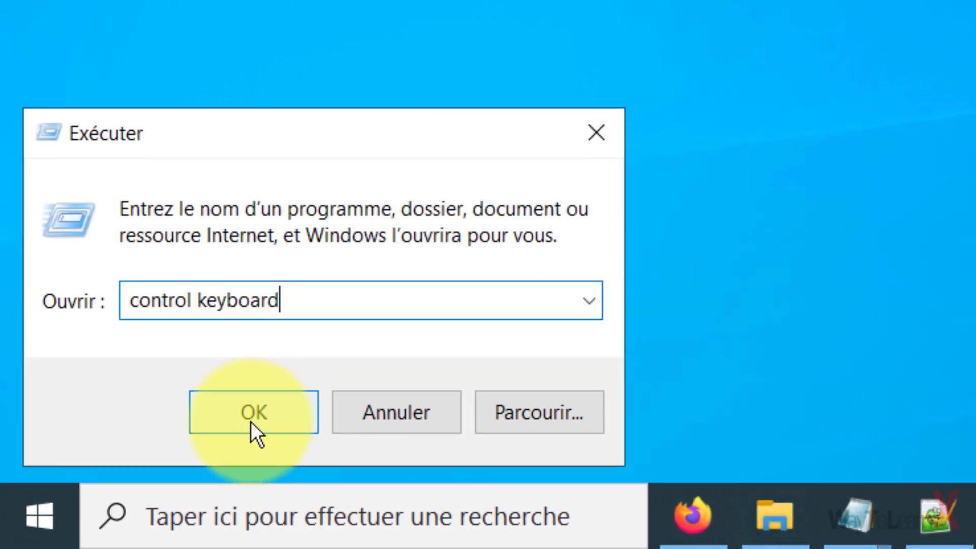
pyautogui.click(184, 451)
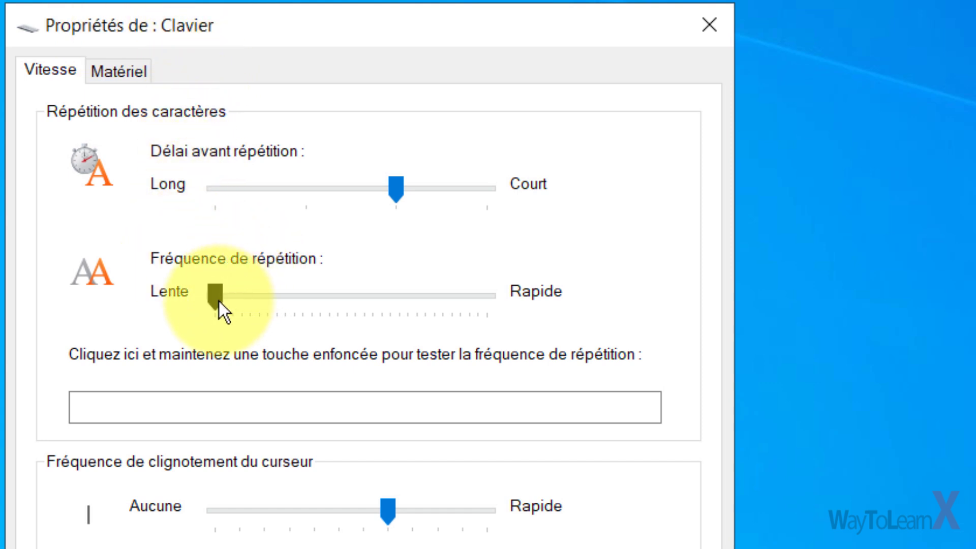
# Set the keyboard's repeat rate (Fréquence de répétition) to the fastest value, apply it and close the properties.
pyautogui.moveTo(216, 297); pyautogui.dragTo(517, 303)
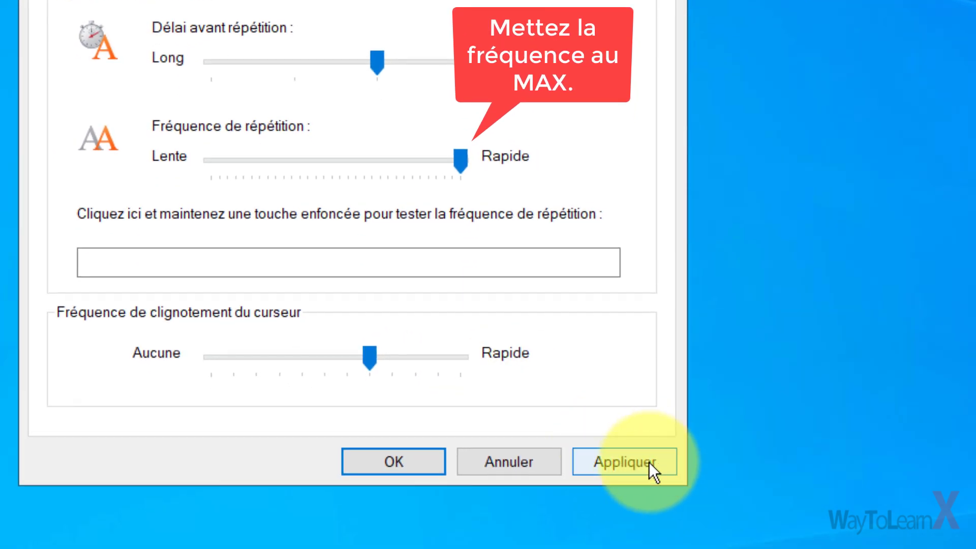
pyautogui.click(626, 461)
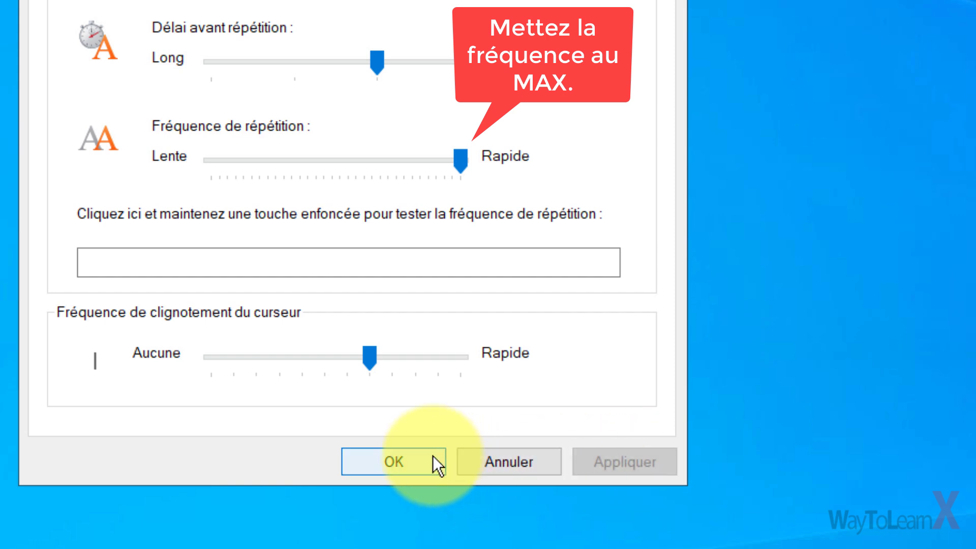
pyautogui.click(402, 462)
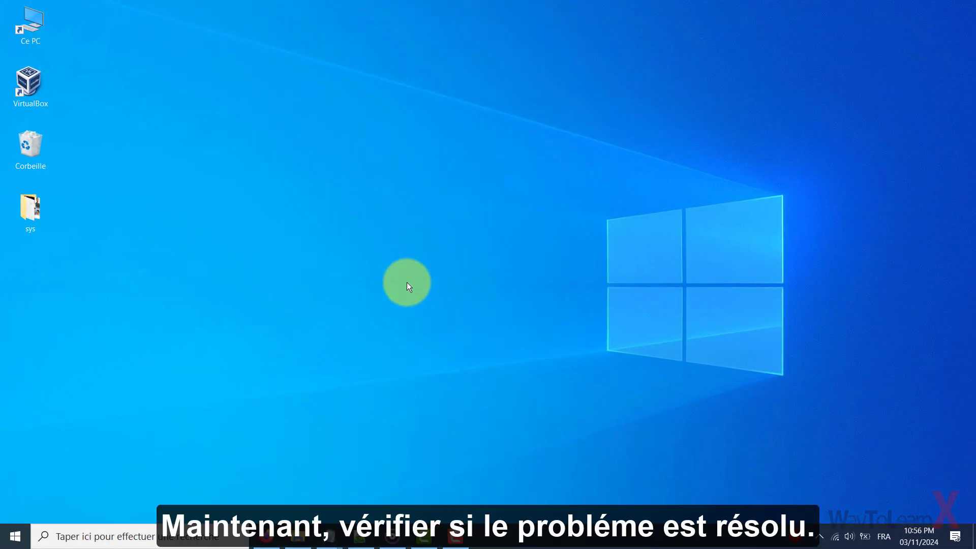
pyautogui.rightClick(409, 284)
pyautogui.click(430, 317)
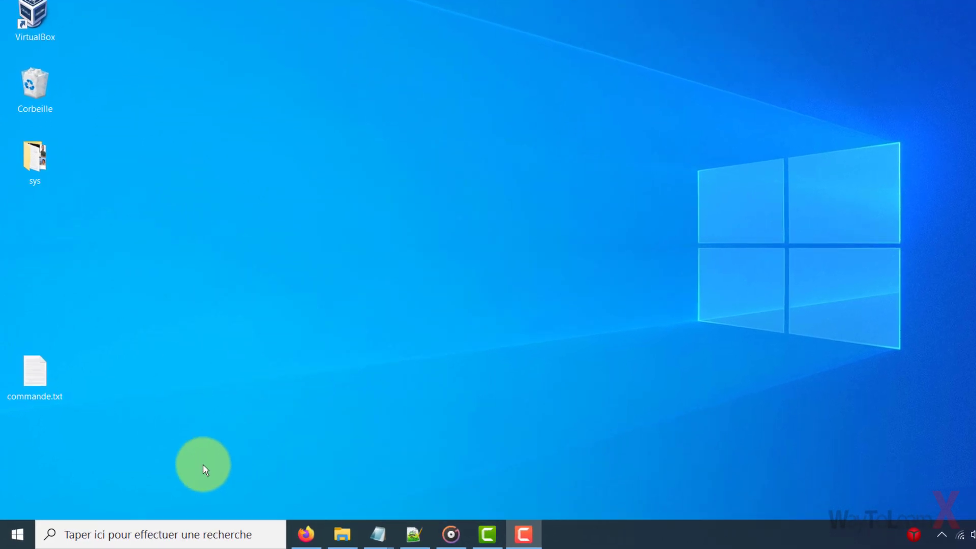
# Search Windows for "cmd" and open Invite de commandes as administrator, placing its window clear of the desktop icons.
pyautogui.click(148, 536)
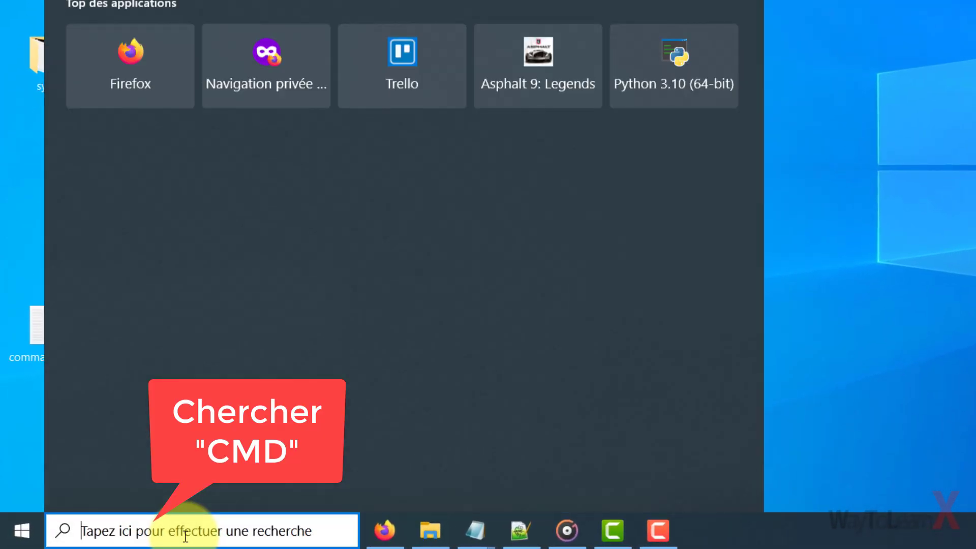
pyautogui.write('cmd')
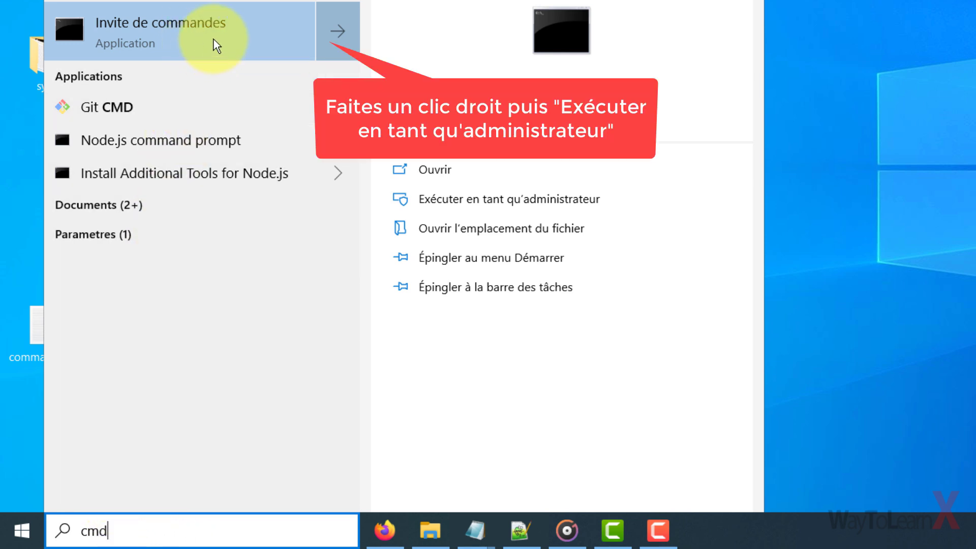
pyautogui.rightClick(179, 43)
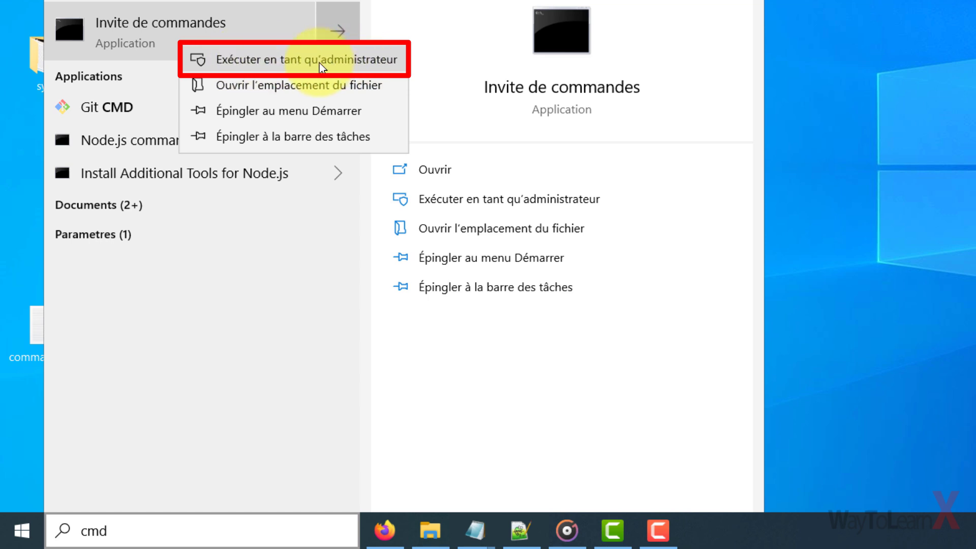
pyautogui.click(300, 63)
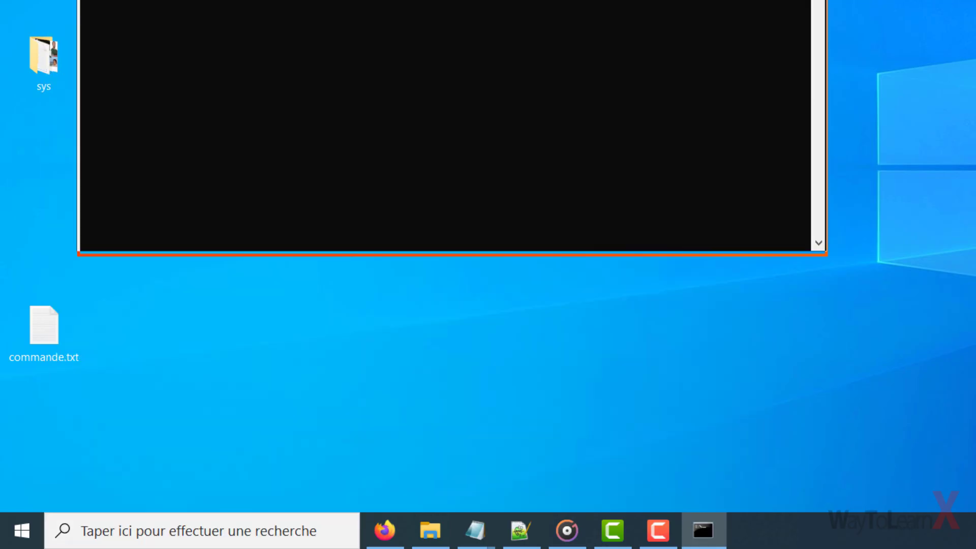
pyautogui.moveTo(599, 8); pyautogui.dragTo(643, 41)
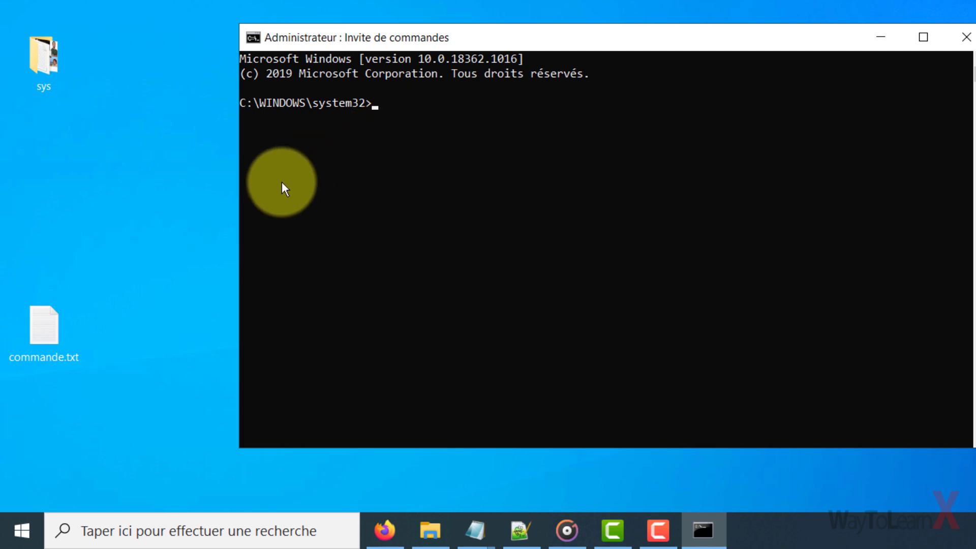
# Copy the command DISM.exe /Online /Cleanup-image /Restorehealth from commande.txt on the desktop, enlarging its text, and close the file.
pyautogui.doubleClick(56, 331)
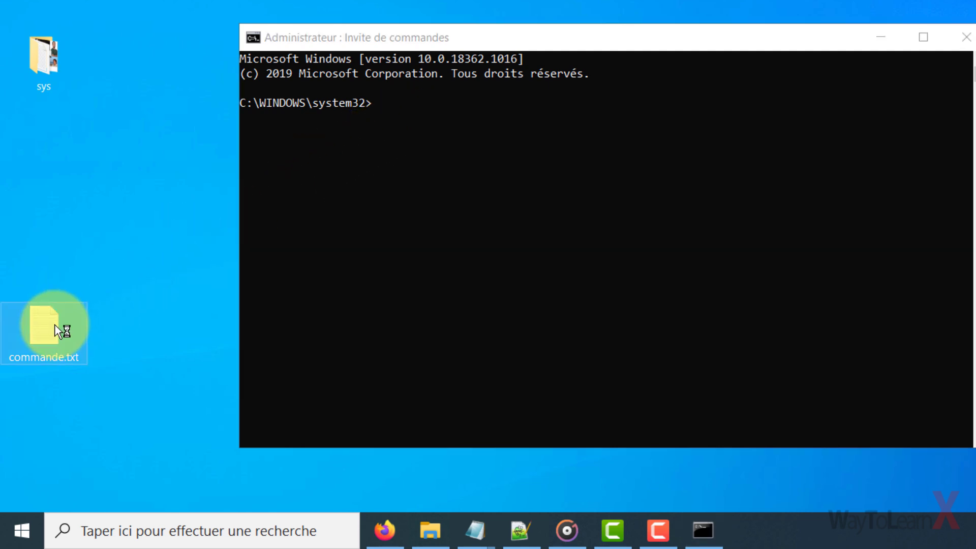
pyautogui.hotkey('ctrl', '+')
pyautogui.hotkey('ctrl', '+')
pyautogui.hotkey('ctrl', '+')
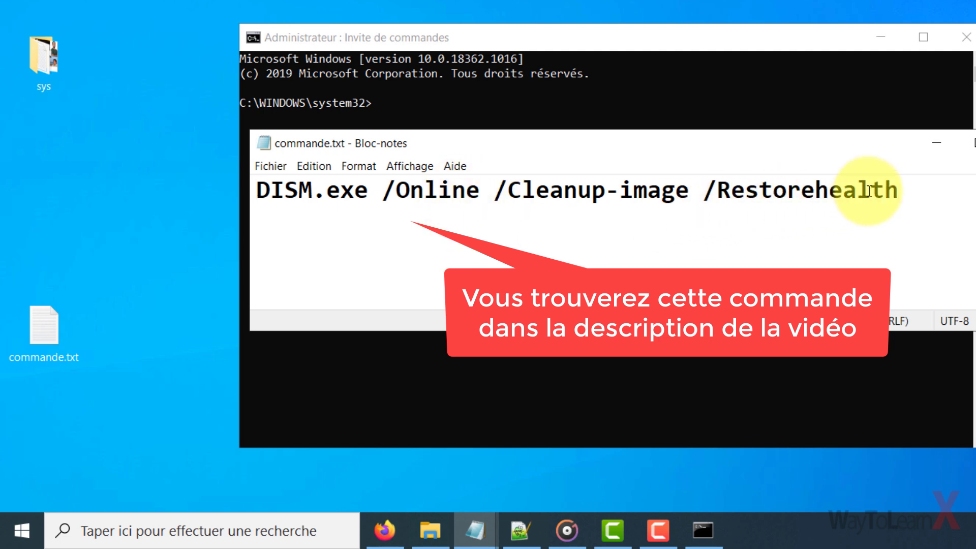
pyautogui.moveTo(902, 192); pyautogui.dragTo(255, 190)
pyautogui.rightClick(379, 192)
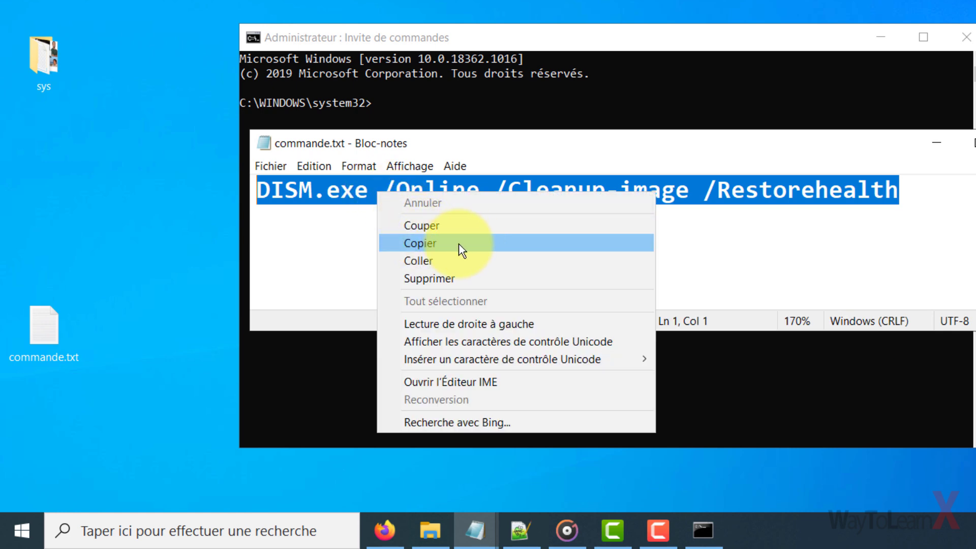
pyautogui.click(443, 242)
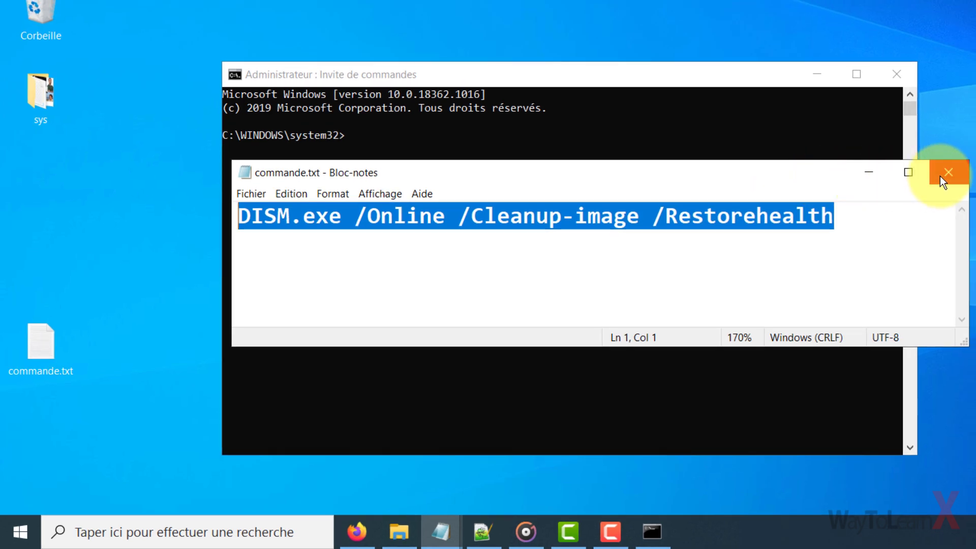
pyautogui.click(940, 175)
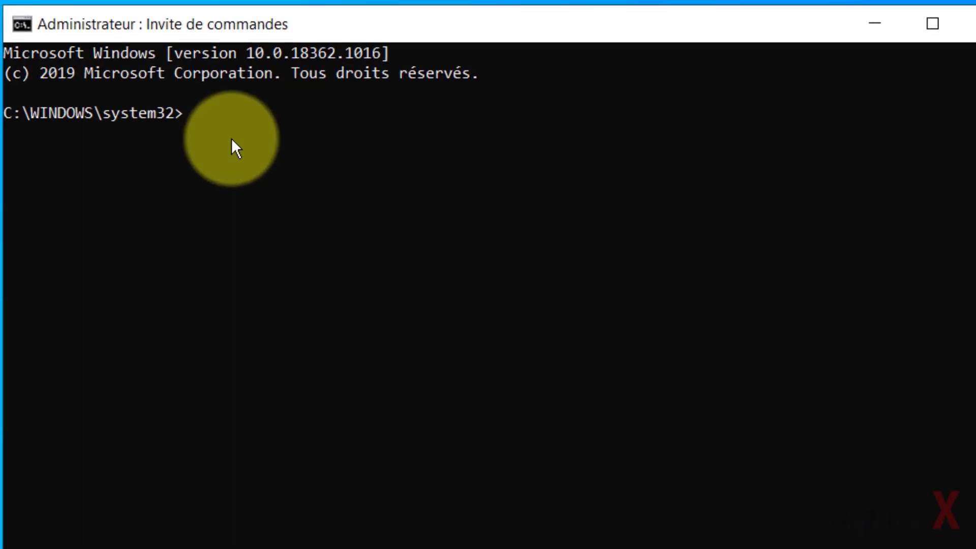
# Paste and run DISM.exe /Online /Cleanup-image /Restorehealth in the administrator command prompt, highlight the final status line, and close the window.
pyautogui.rightClick(234, 142)
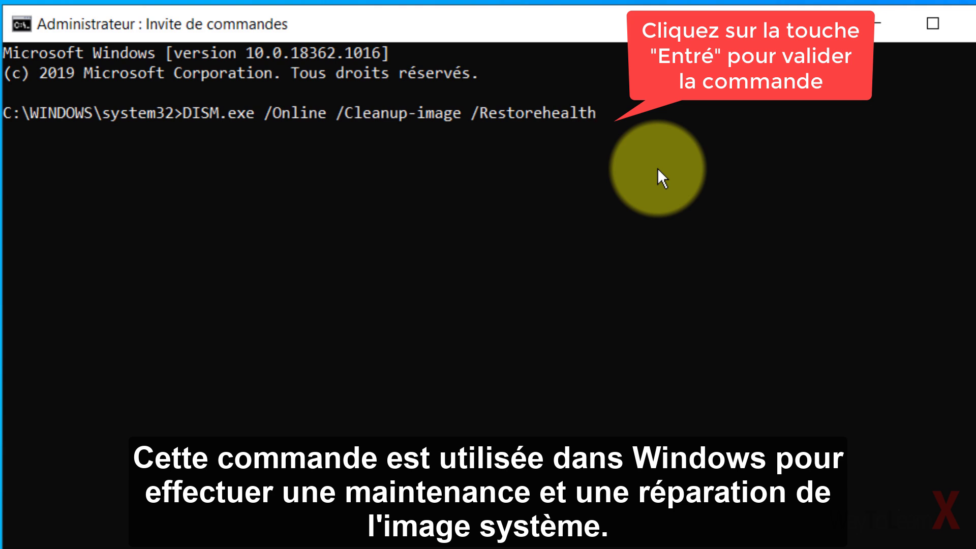
pyautogui.press('Return')
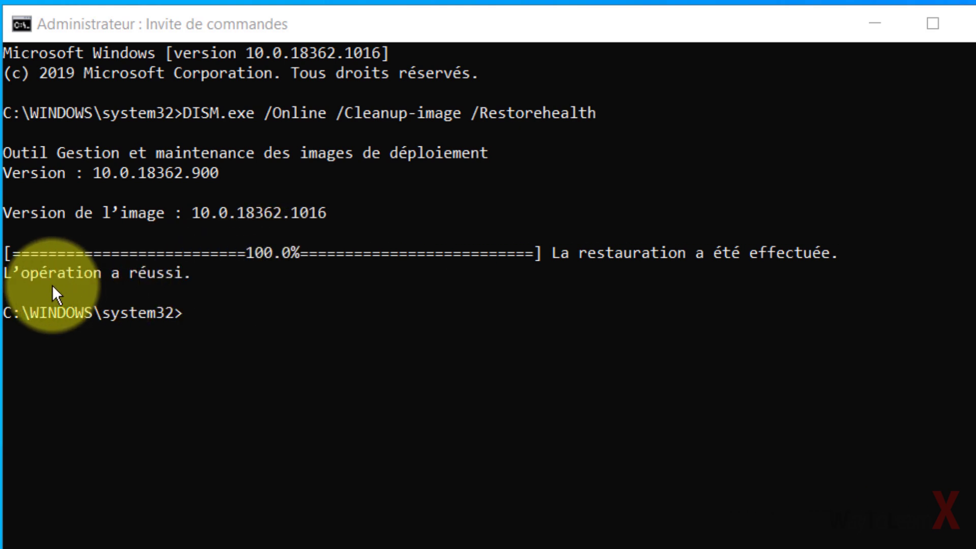
pyautogui.click(65, 282)
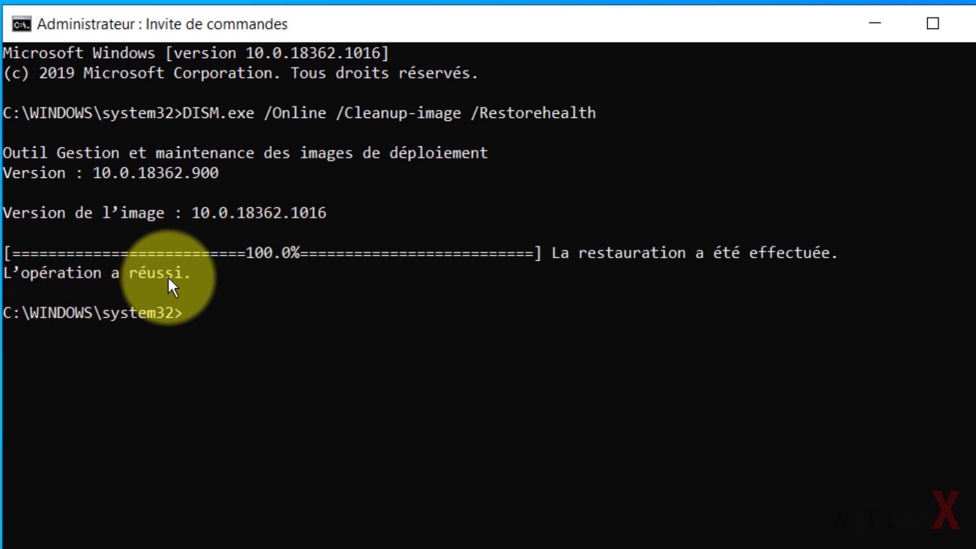
pyautogui.moveTo(197, 276); pyautogui.dragTo(3, 277)
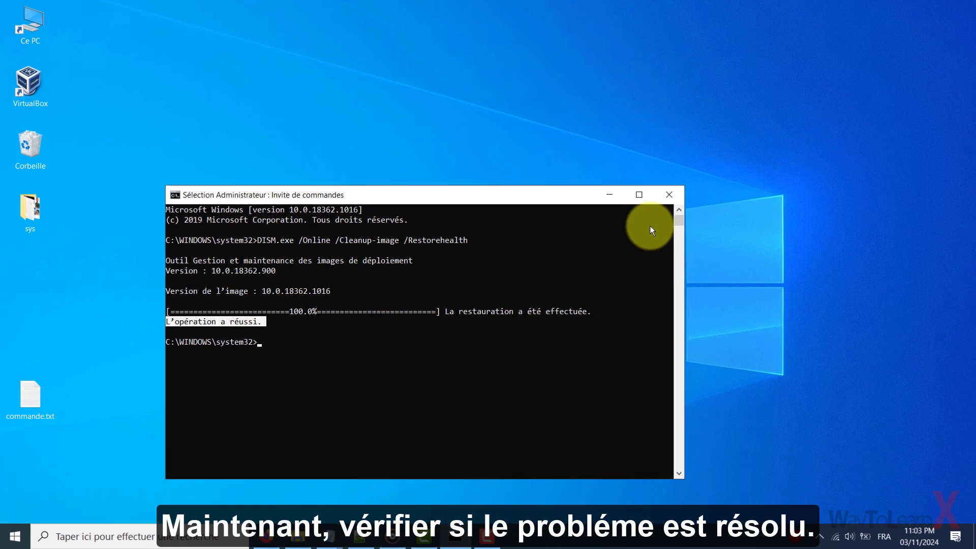
pyautogui.click(667, 196)
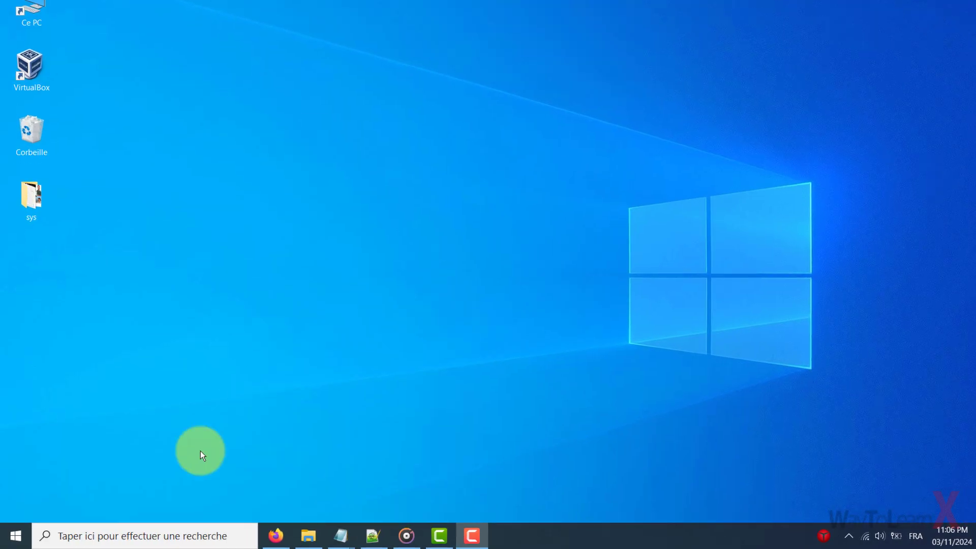
# Search Windows for "gestionnaire de périp" and open Gestionnaire de périphériques.
pyautogui.click(137, 534)
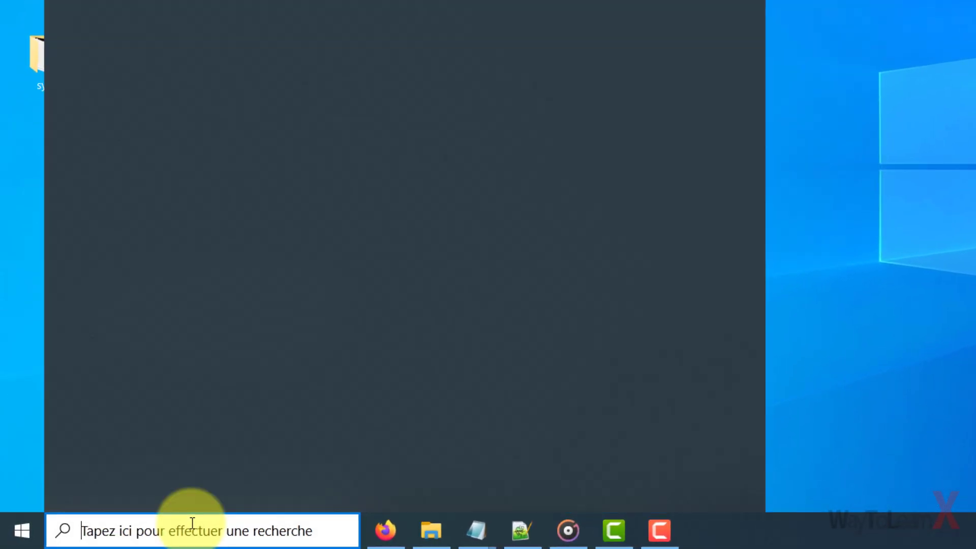
pyautogui.write('gesti')
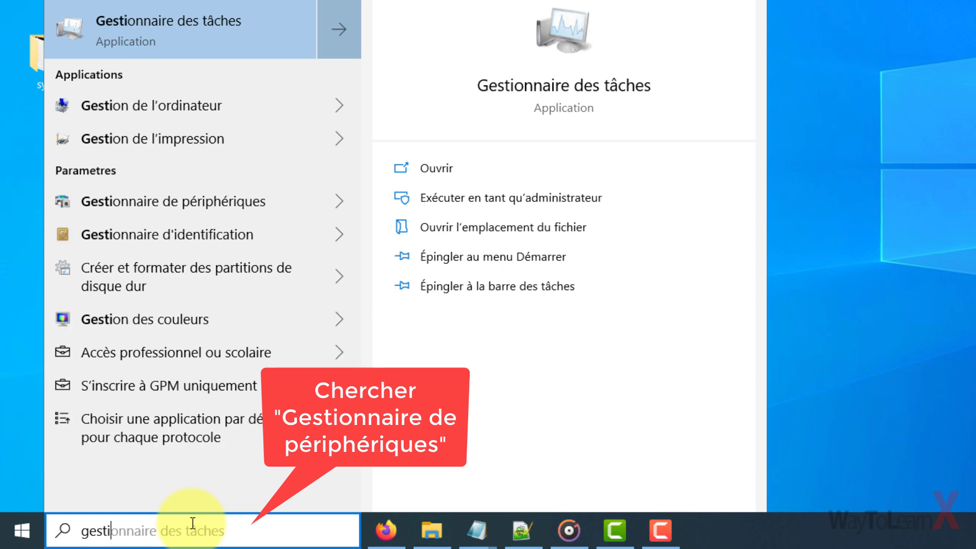
pyautogui.write('onnaire d')
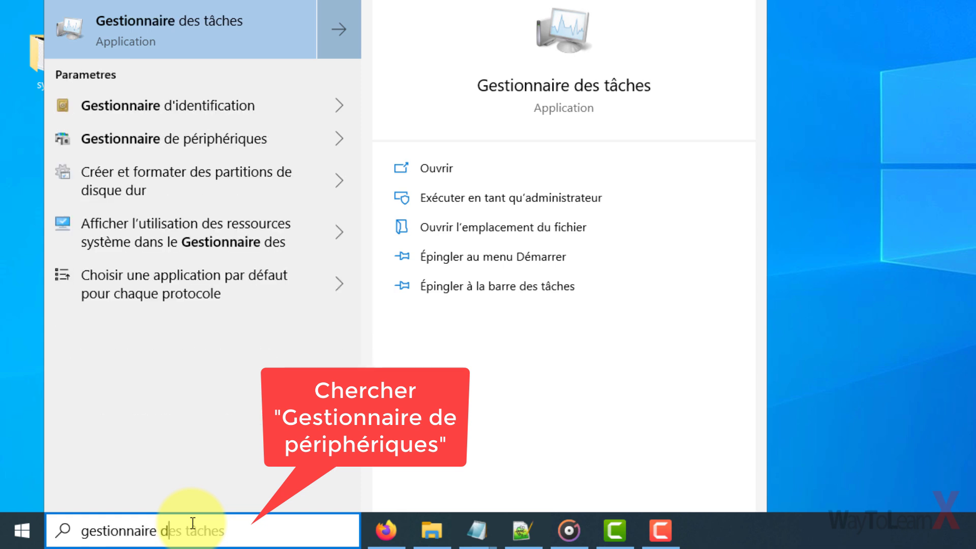
pyautogui.write('e périp')
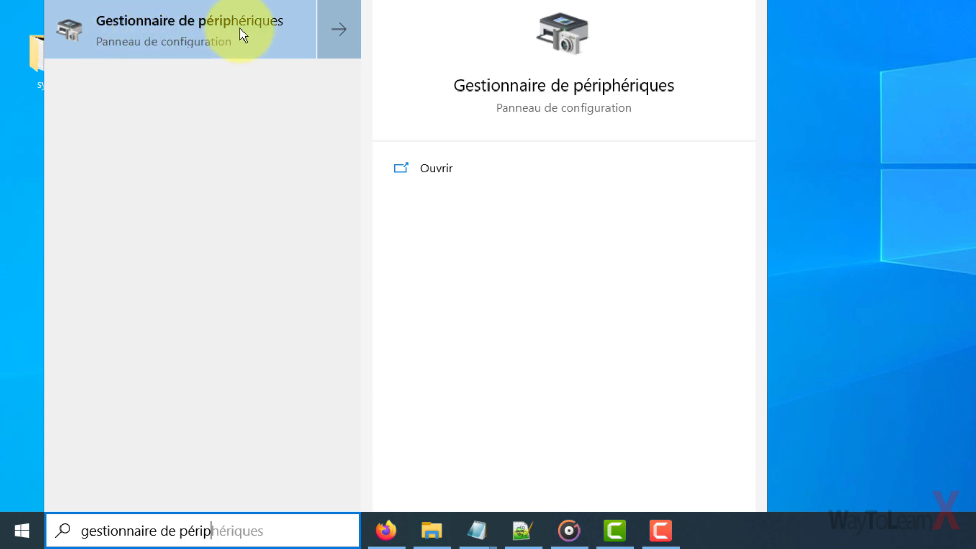
pyautogui.click(174, 37)
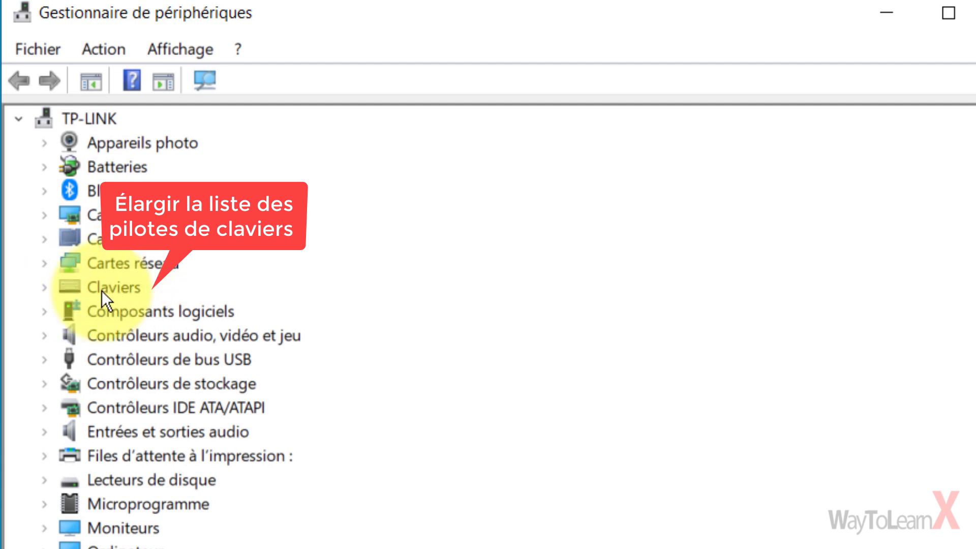
# Start a driver update for Périphérique clavier PIH under Claviers, browsing the computer and choosing from the list of available drivers.
pyautogui.click(47, 286)
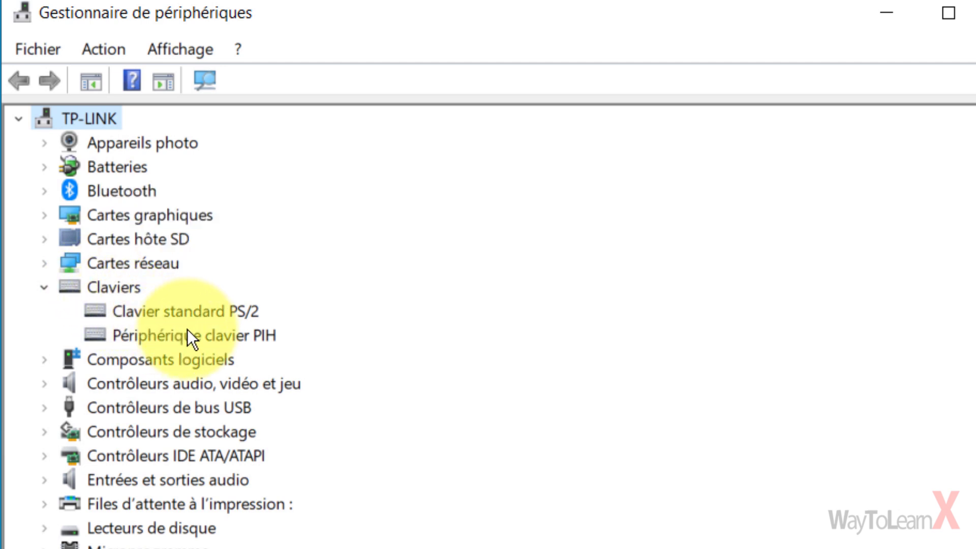
pyautogui.click(240, 336)
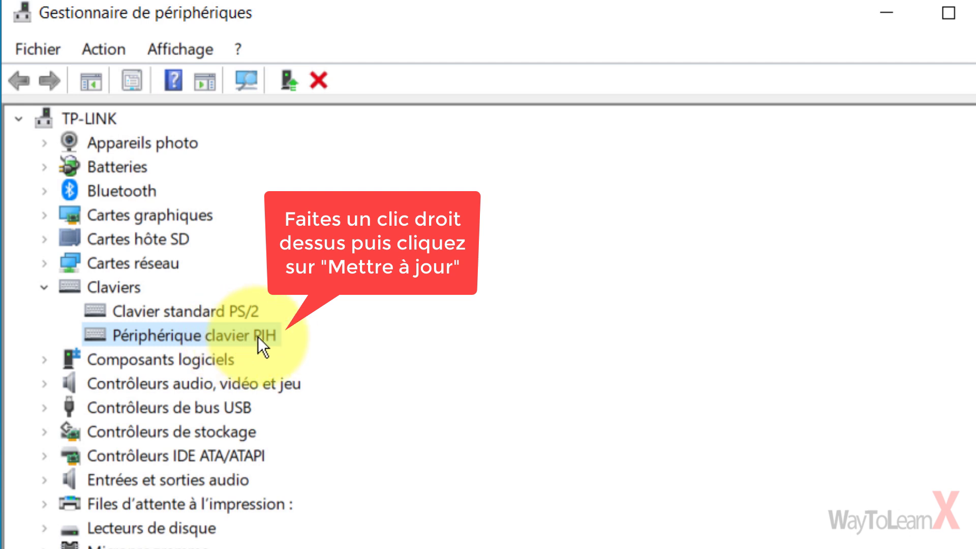
pyautogui.rightClick(212, 336)
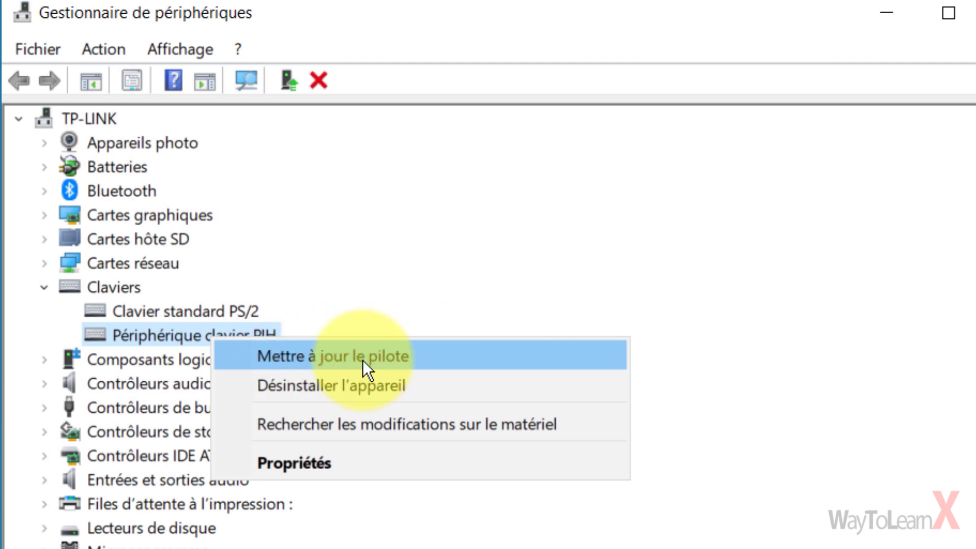
pyautogui.click(259, 350)
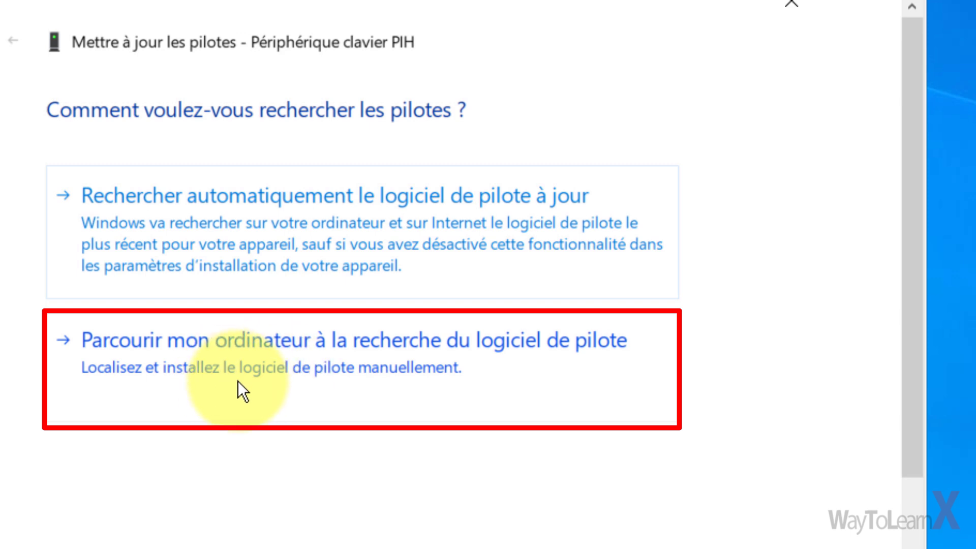
pyautogui.click(248, 359)
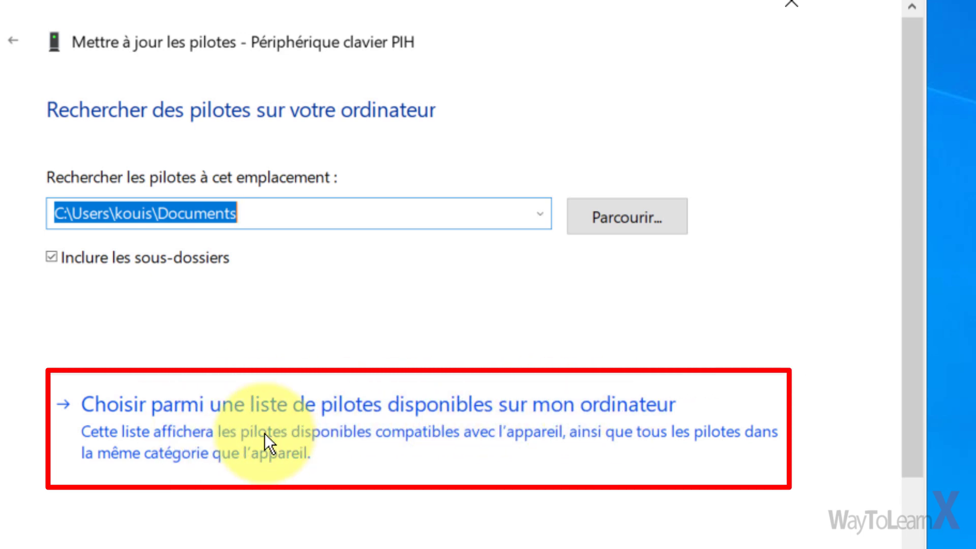
pyautogui.click(216, 425)
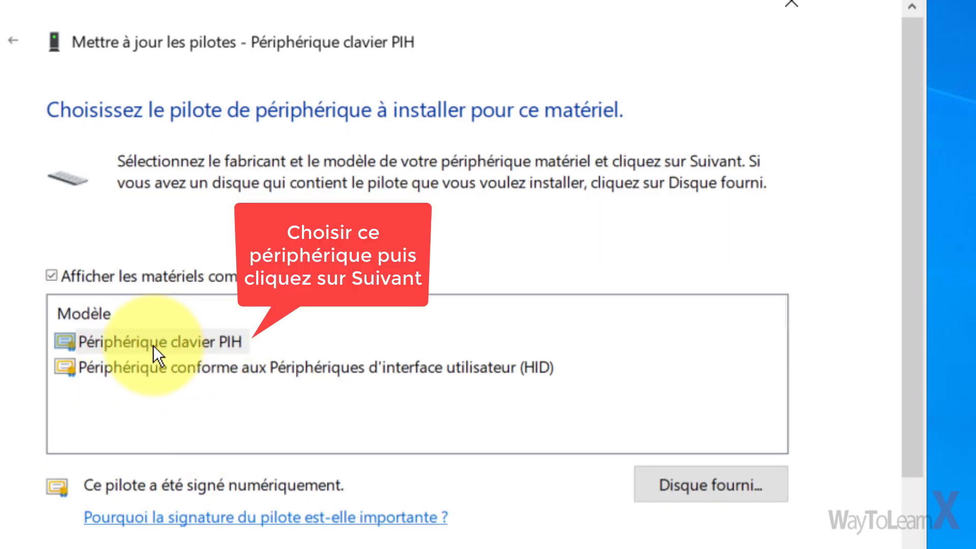
# Install the Périphérique clavier PIH driver model, then close the update wizard and Gestionnaire de périphériques.
pyautogui.click(116, 347)
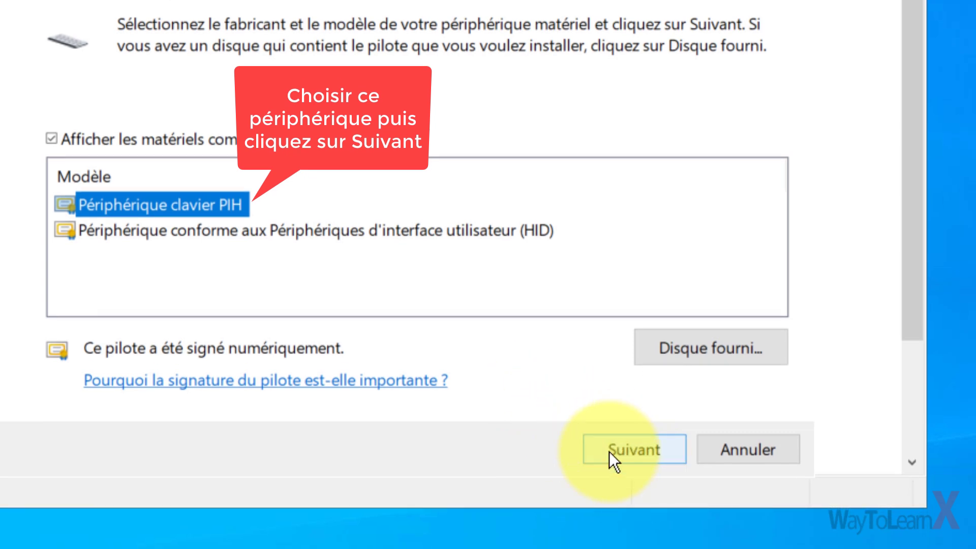
pyautogui.click(625, 450)
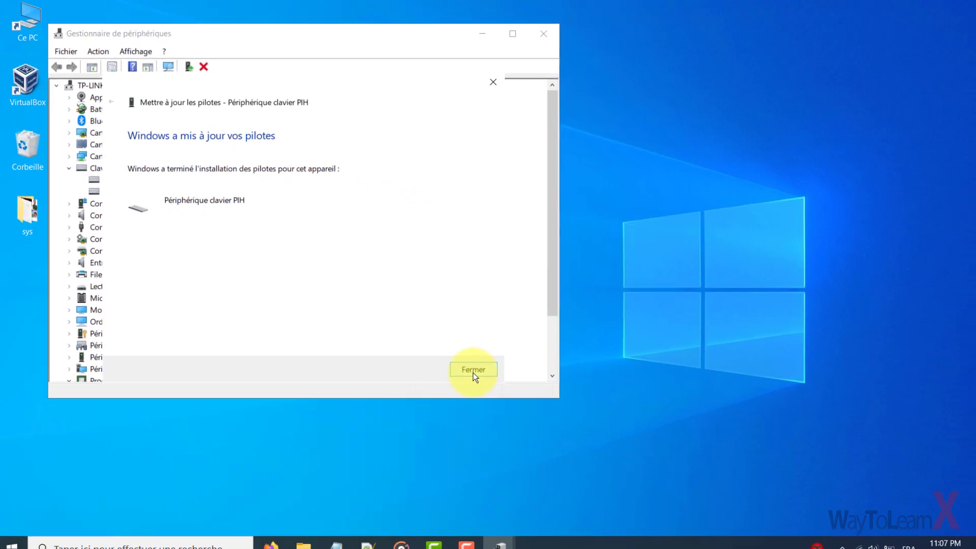
pyautogui.click(473, 370)
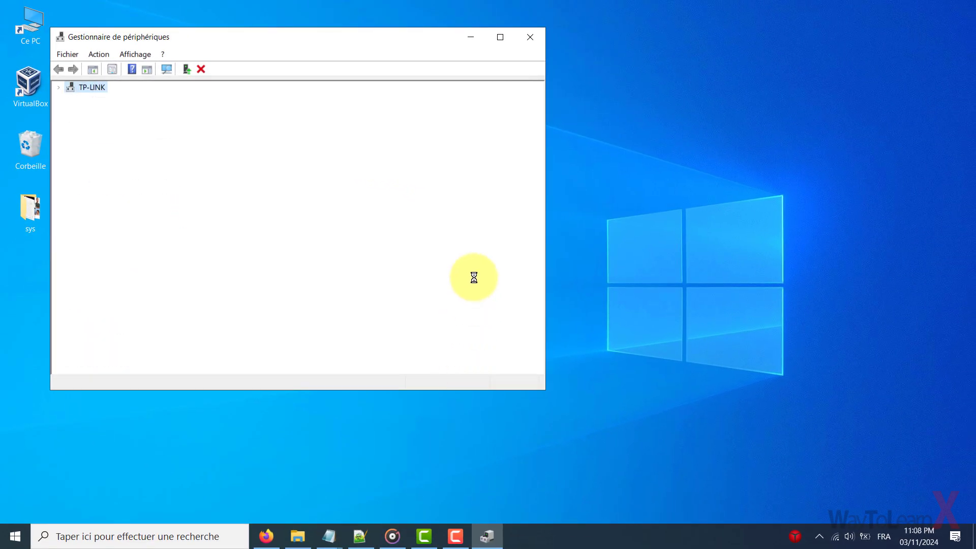
pyautogui.click(527, 39)
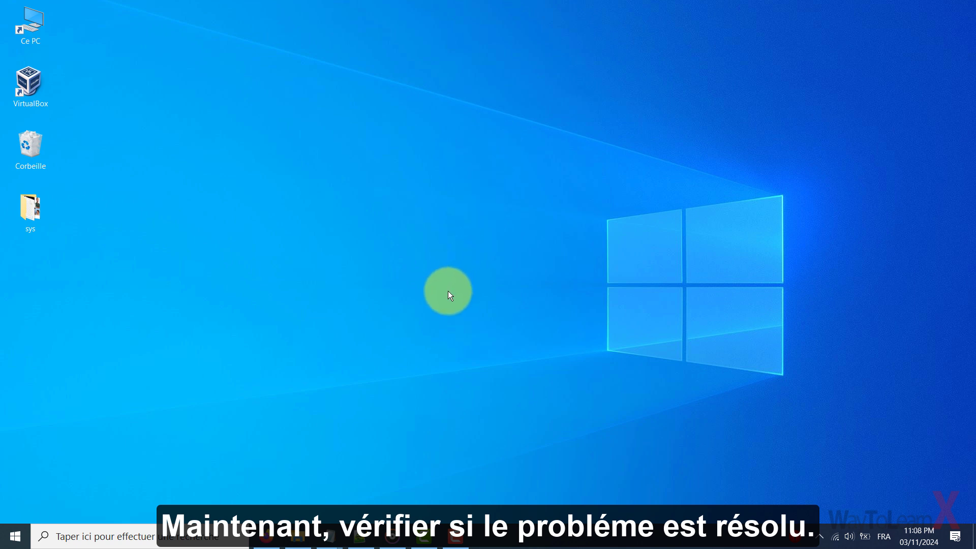